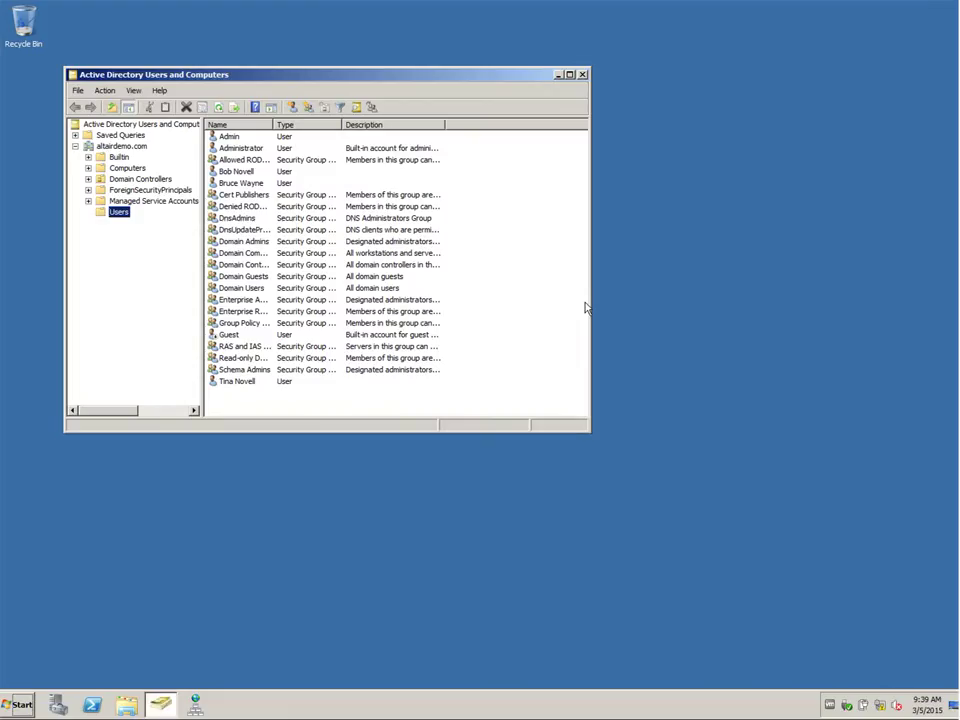
Step: Start a new user account in the altairdemo.com Users container
left_click(292, 112)
Step: Enter first name Clark, last name Kent and logon name clark for the new user
type("C")
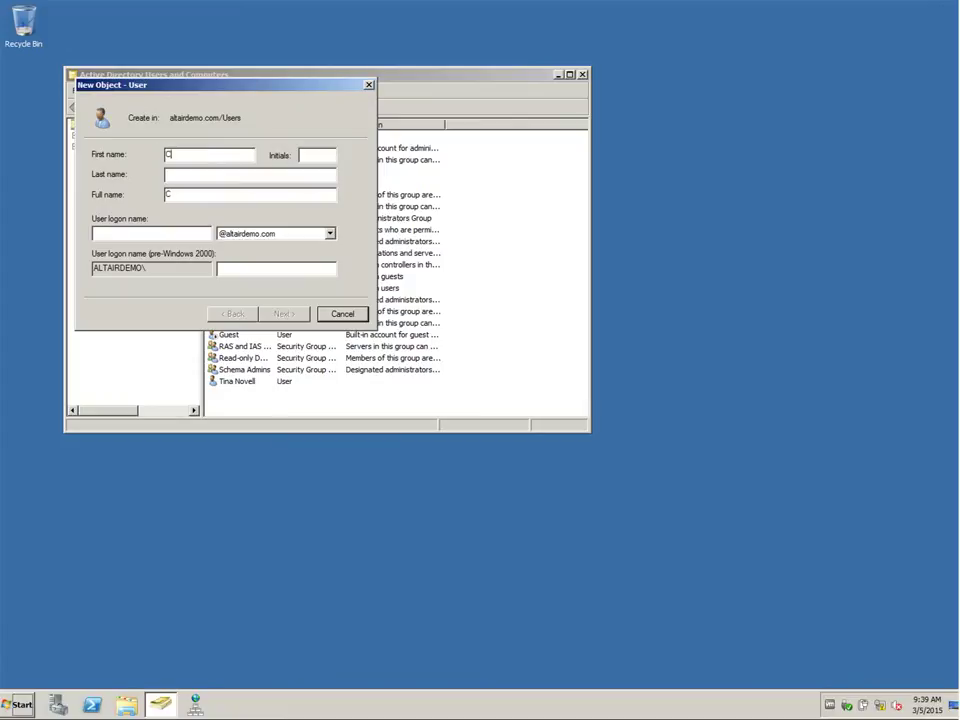
type("lark")
left_click(250, 174)
type("Kent")
left_click(150, 233)
type("clark")
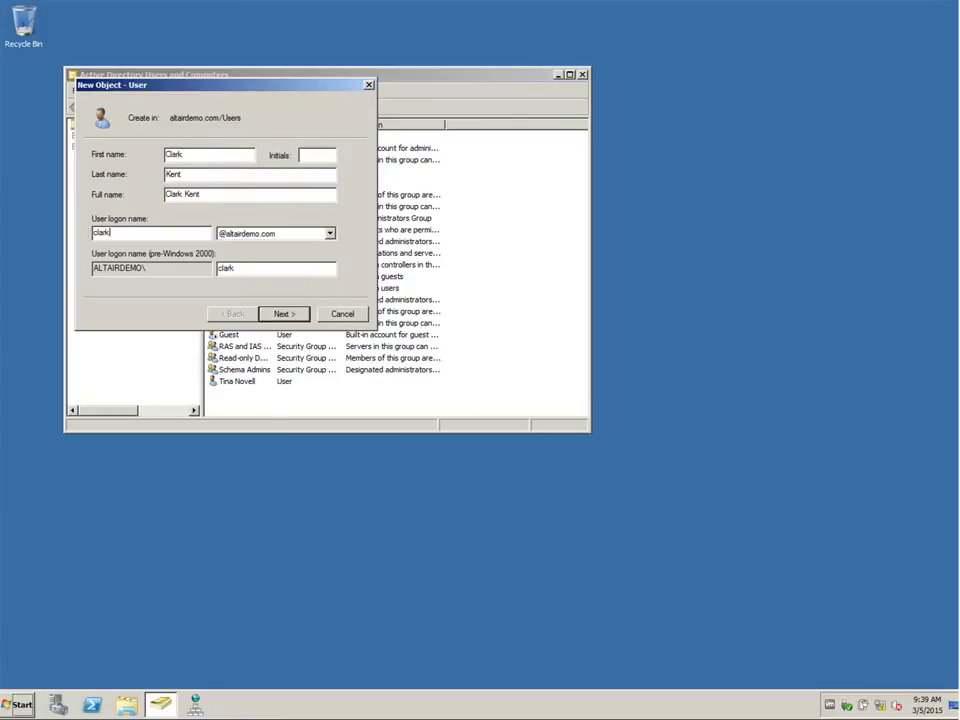
left_click(288, 314)
Step: Set the user's password to never expire with no change at next logon, and create the account
type("••••••")
key("Tab")
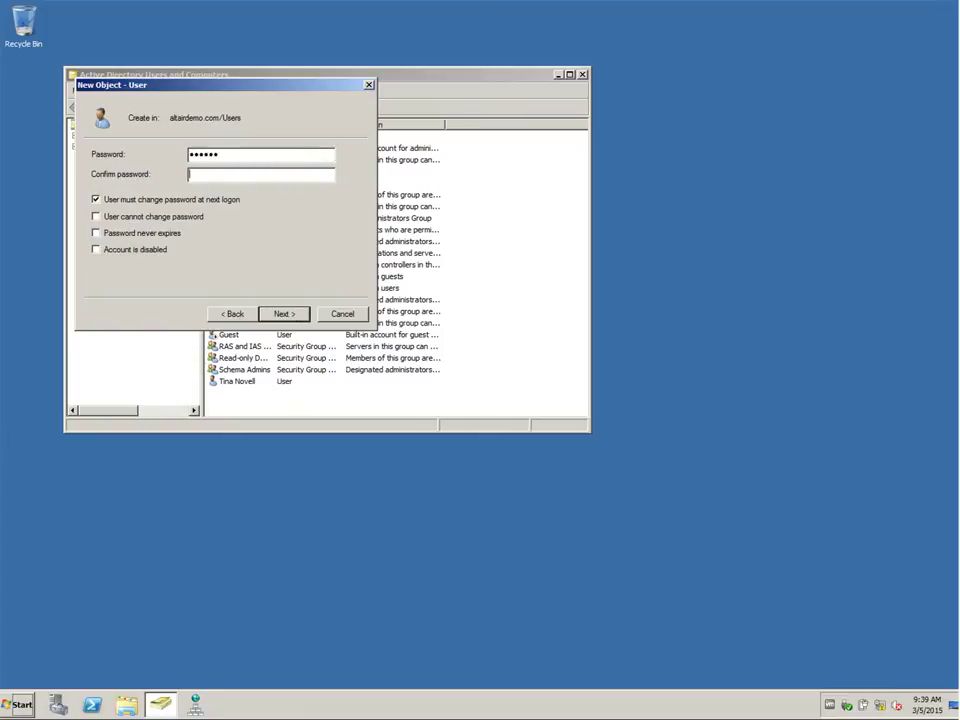
type("••••••")
key("Tab")
key("space")
key("Tab")
key("Tab")
key("space")
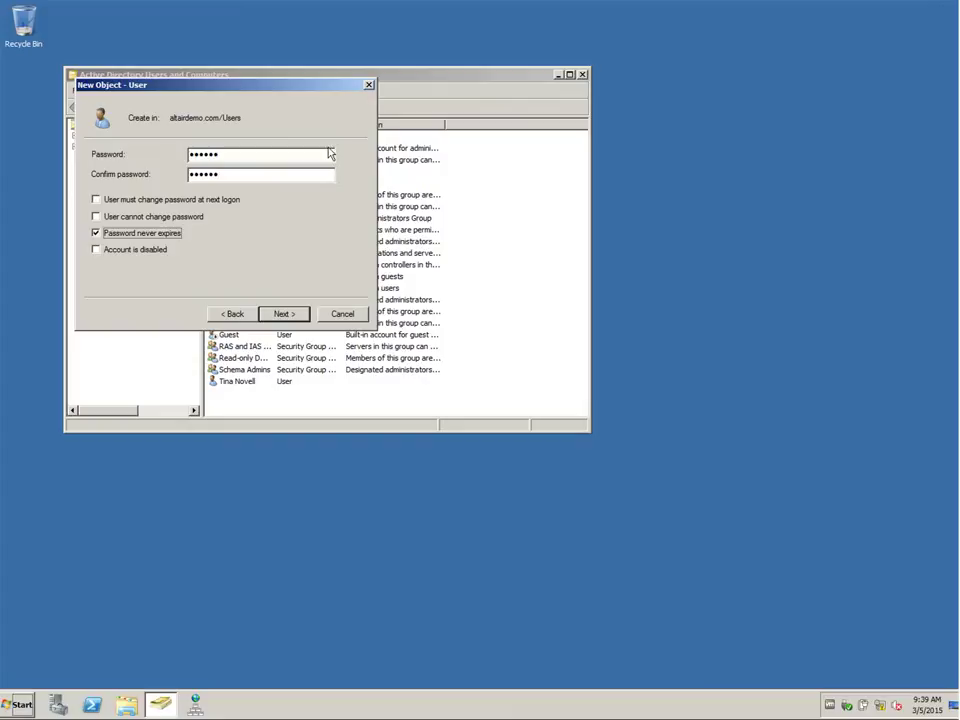
left_click(281, 314)
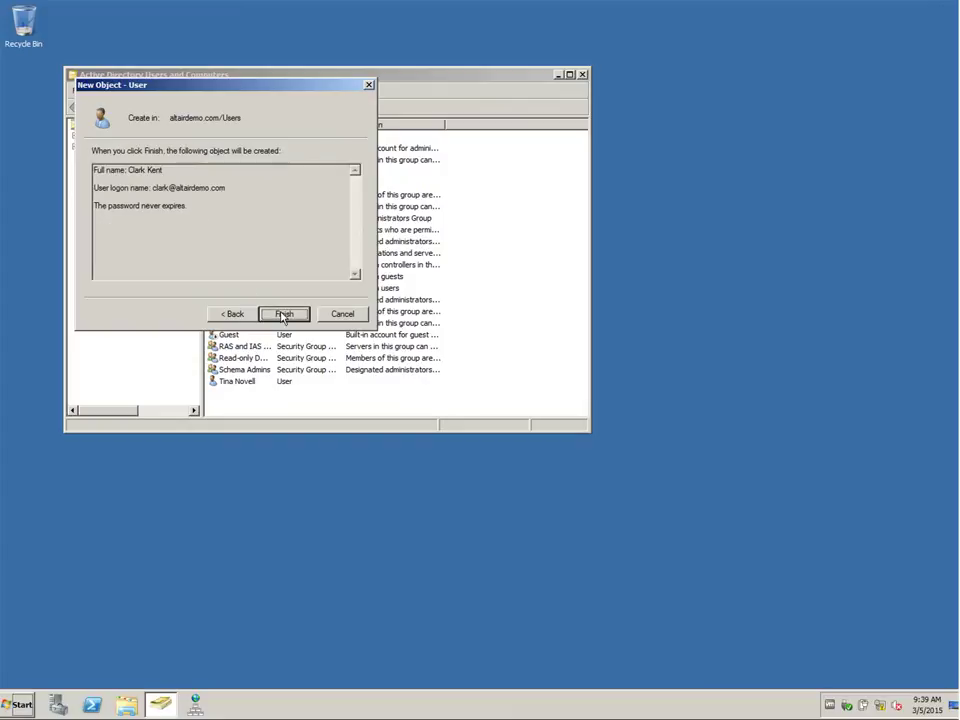
left_click(283, 315)
left_click(126, 705)
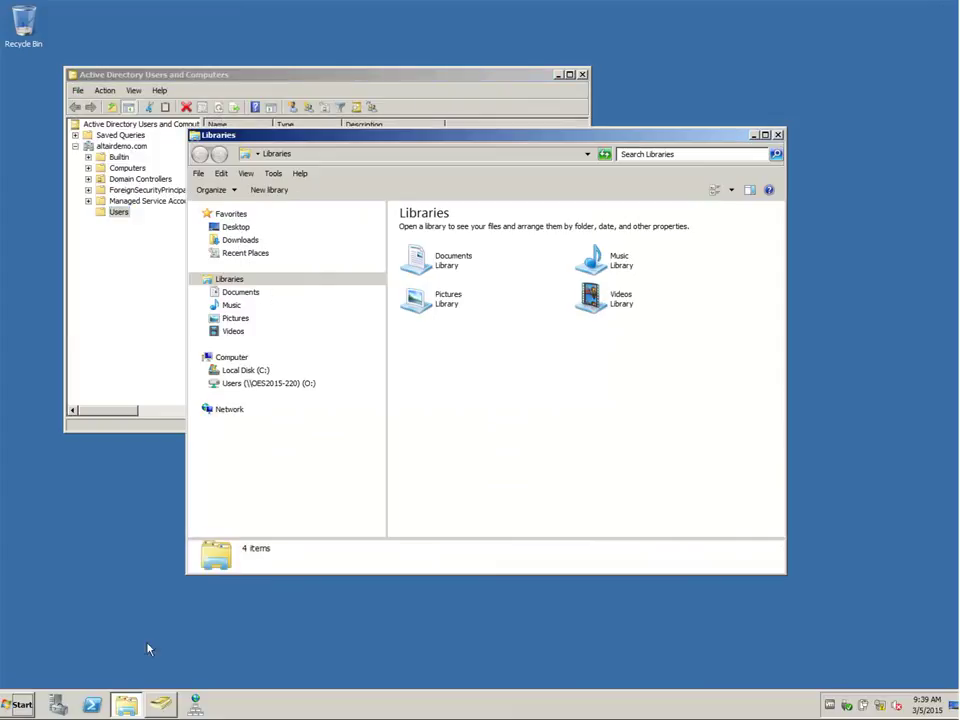
Step: Create a folder named Clark on the OES2015-220 Users (O:) drive
left_click(270, 384)
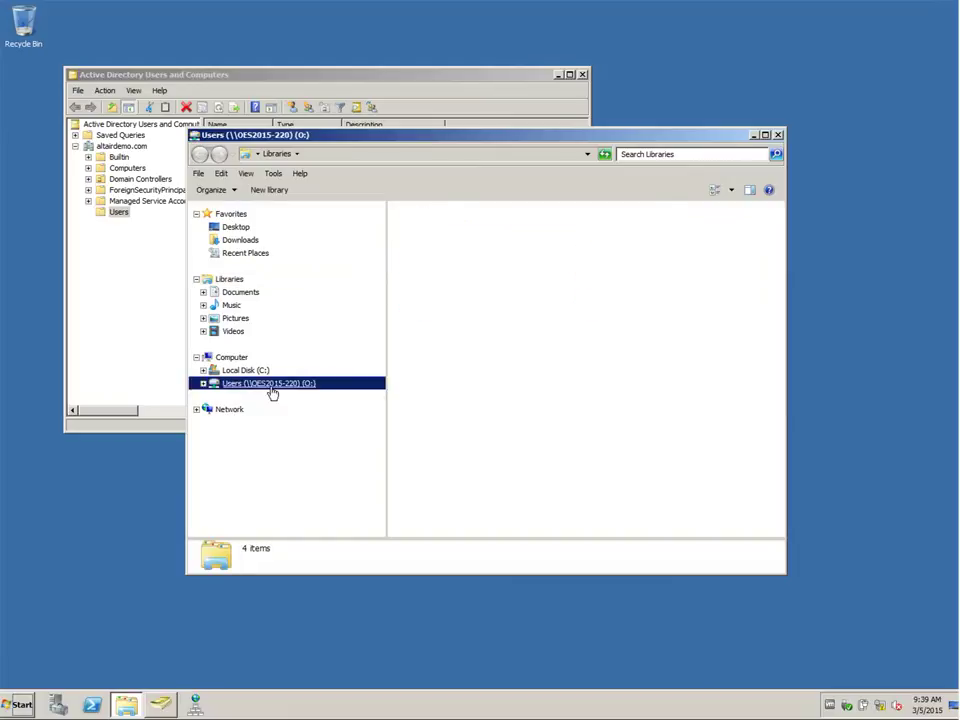
right_click(406, 306)
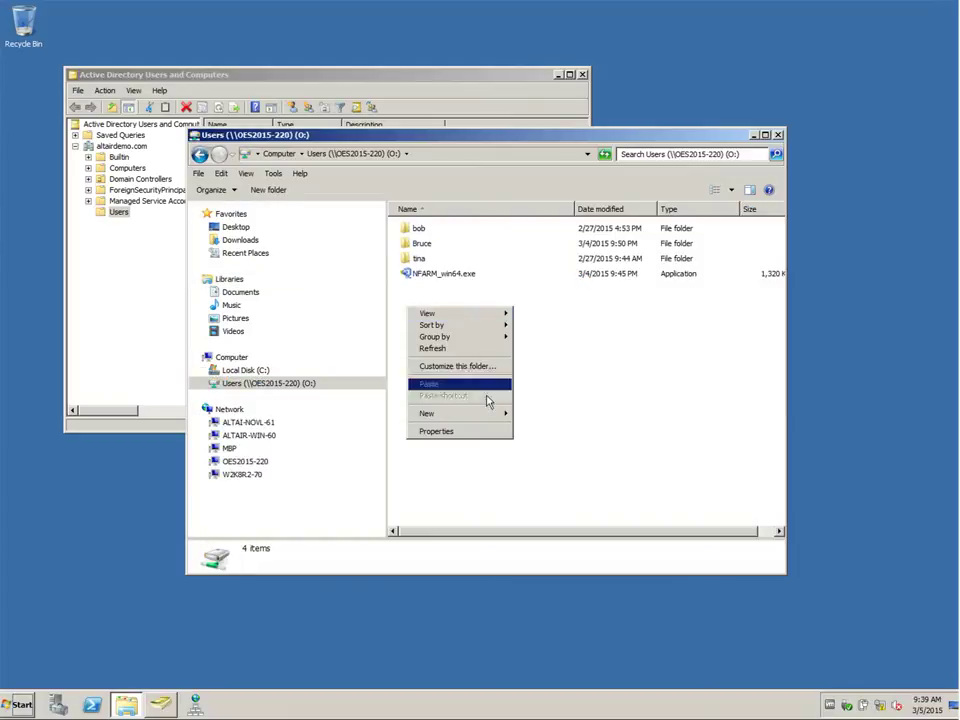
mouse_move(498, 414)
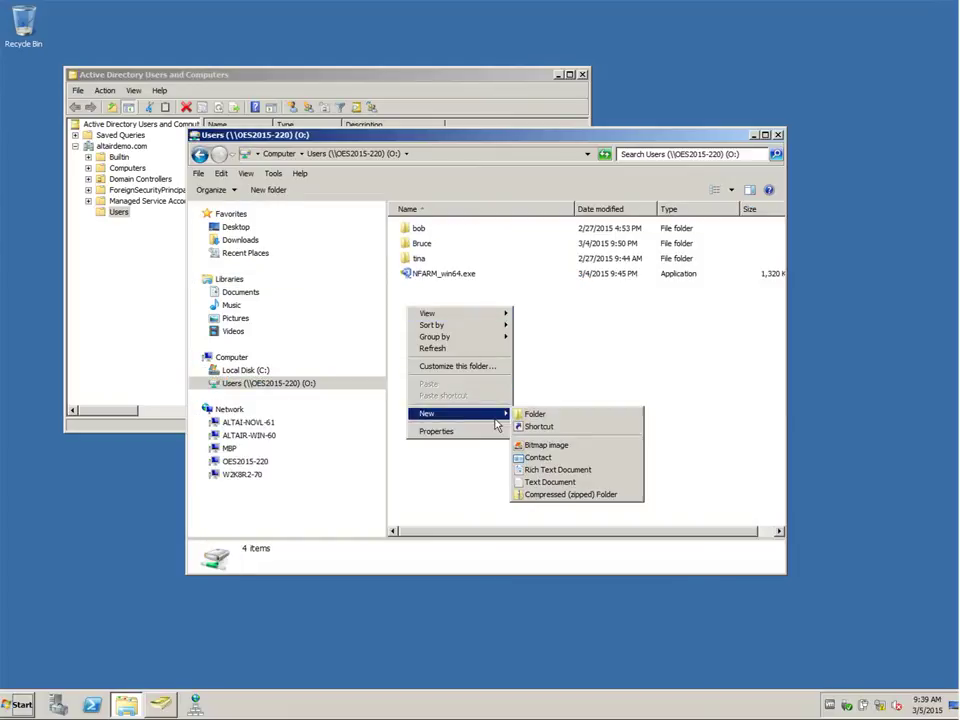
left_click(547, 418)
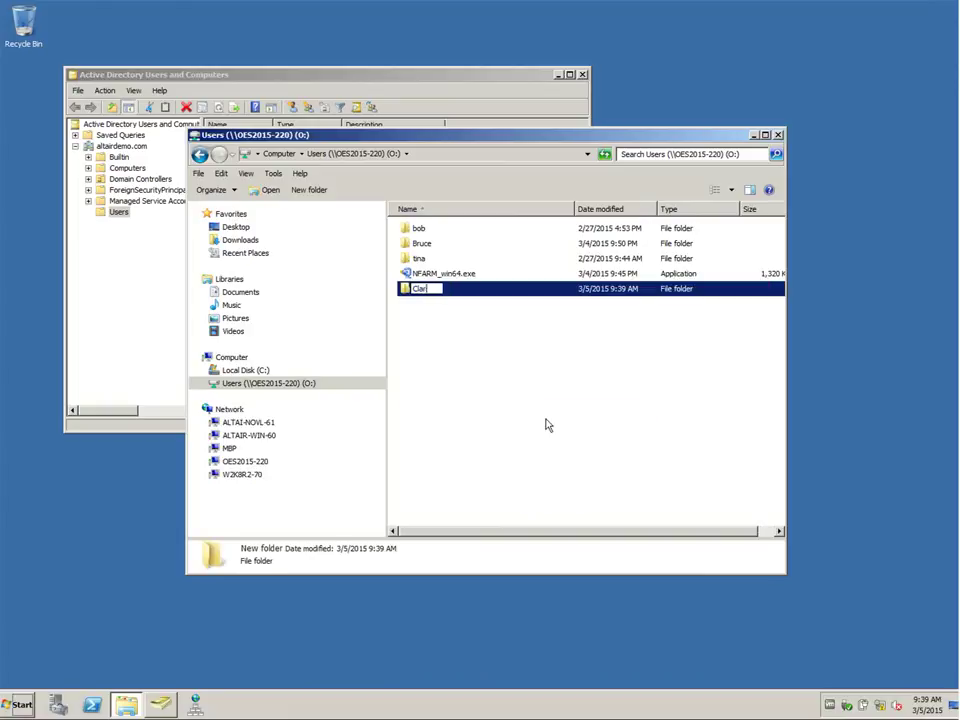
key("Return")
key("F2")
type("Clark")
key("Return")
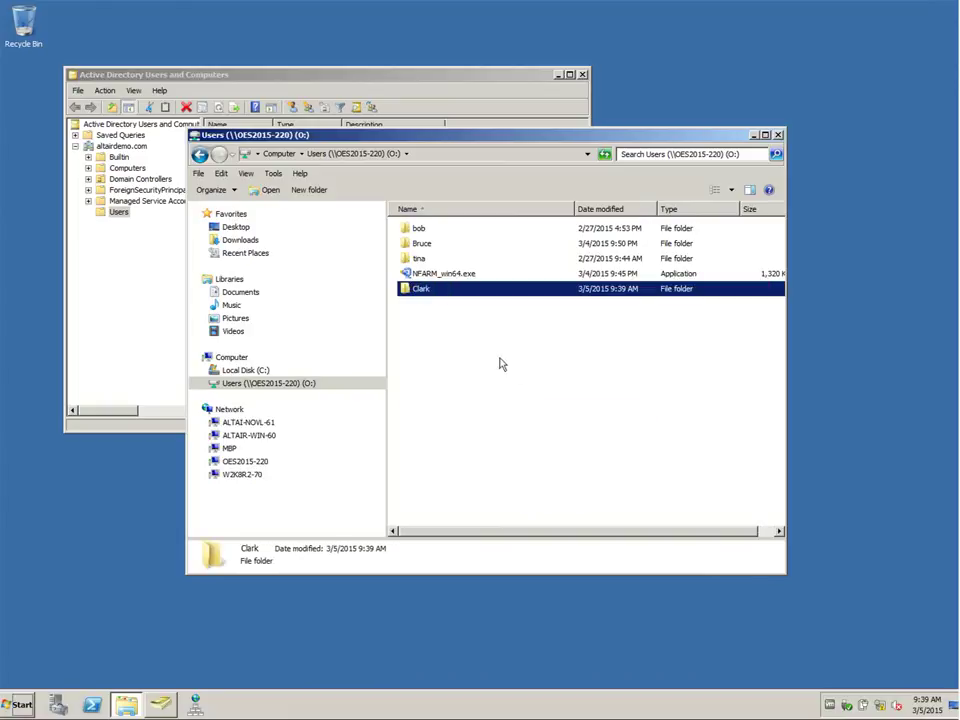
right_click(427, 296)
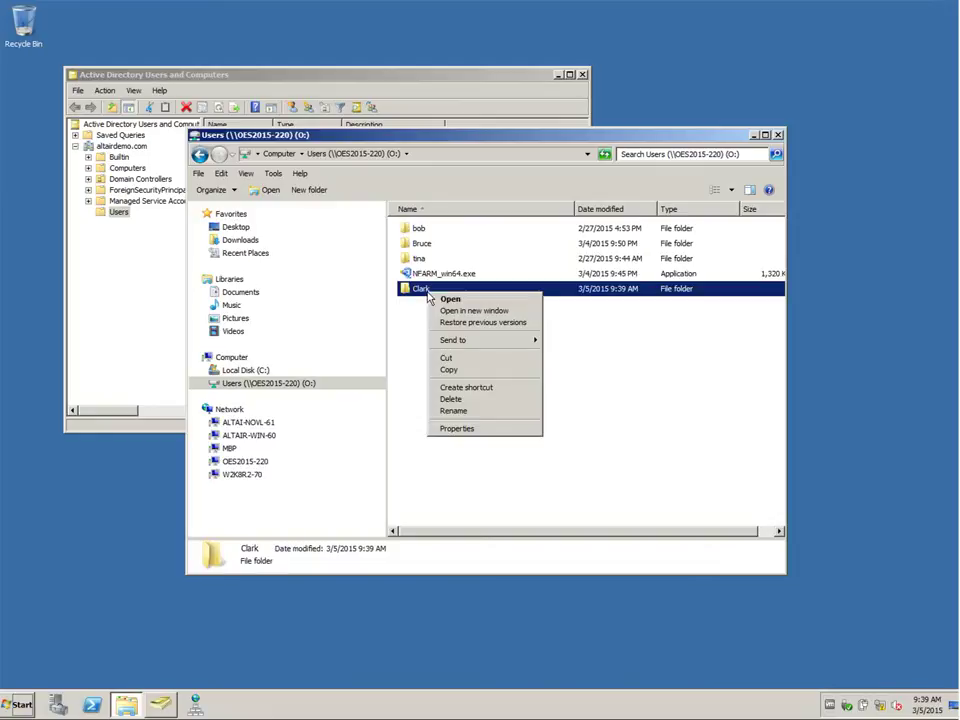
Step: Add the user clark as a trustee in the Clark folder's Trustee Rights
left_click(457, 429)
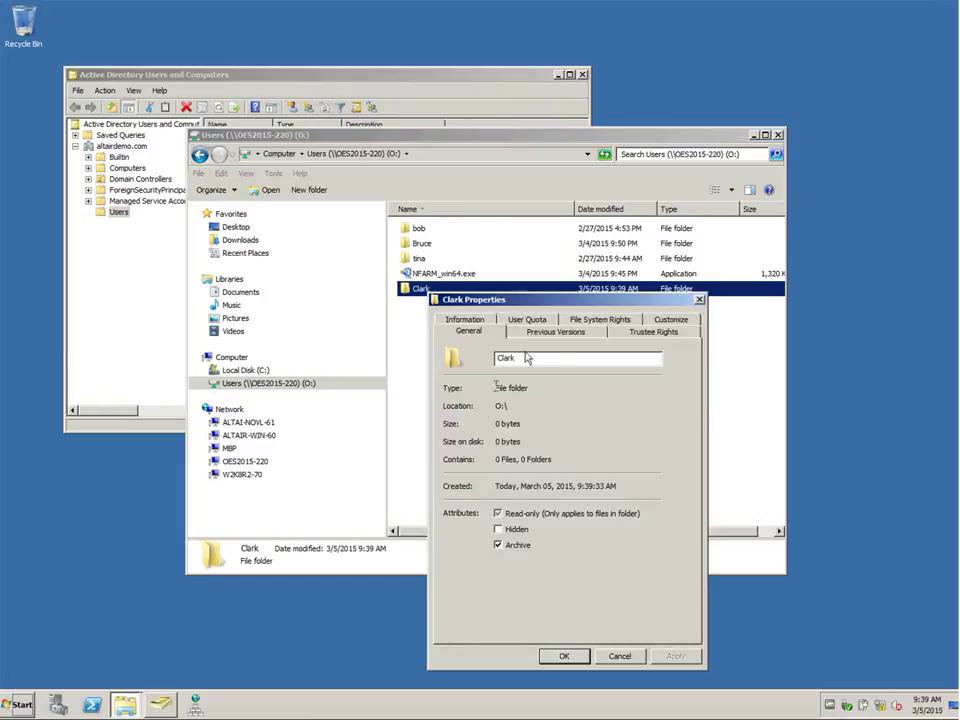
left_click(662, 333)
left_click(596, 492)
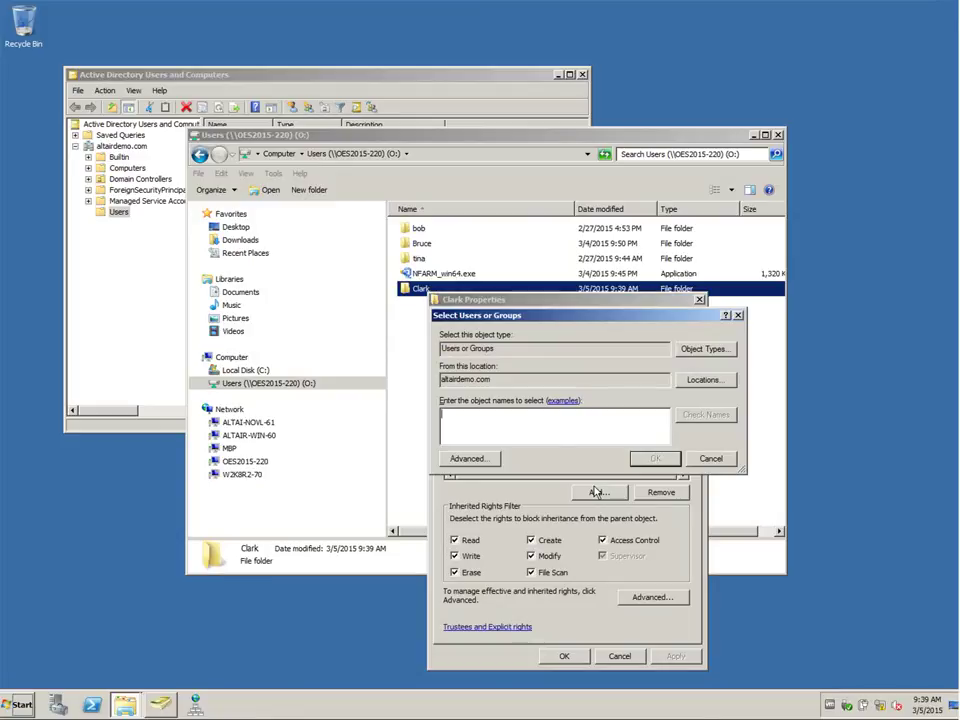
type("clark")
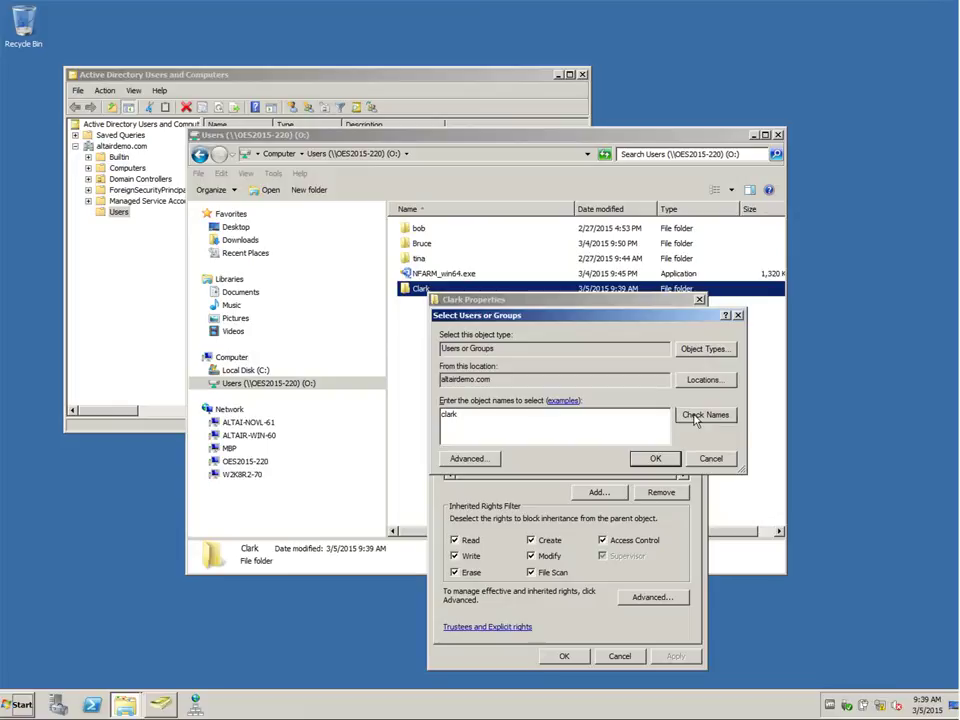
left_click(695, 420)
left_click(652, 458)
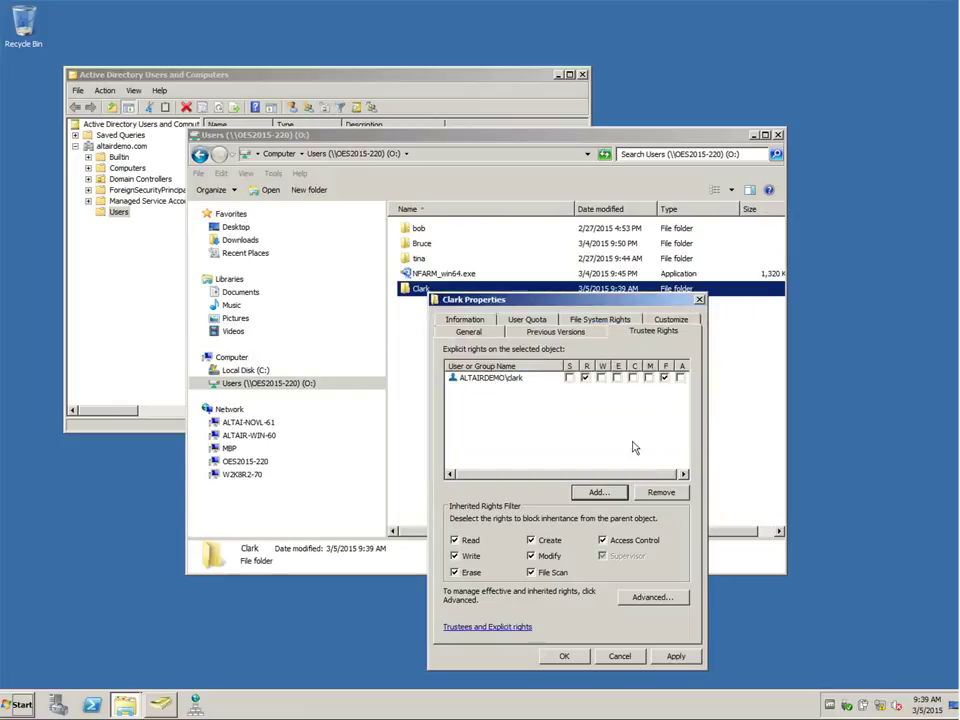
Step: Grant clark write, erase, create and modify rights, and apply them
left_click(601, 378)
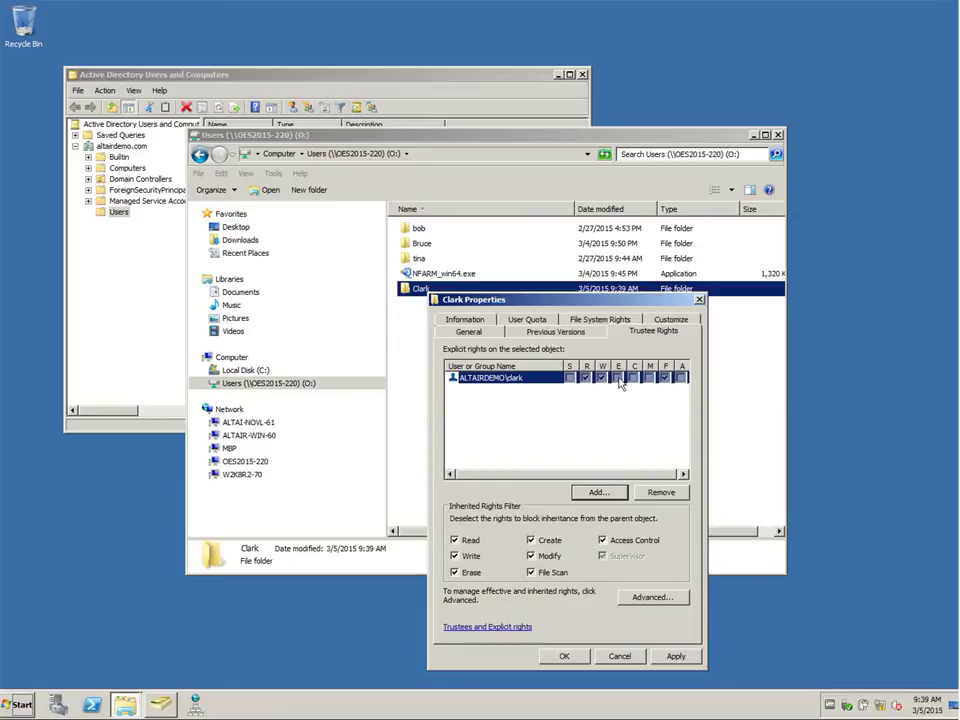
left_click(618, 378)
left_click(633, 378)
left_click(649, 378)
left_click(675, 655)
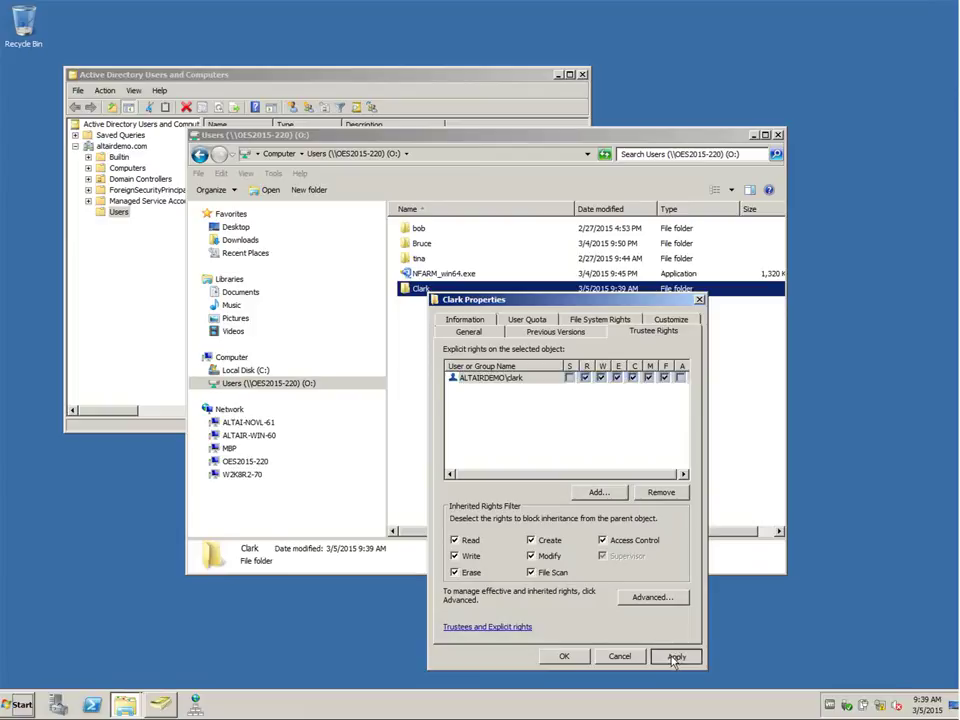
left_click(564, 657)
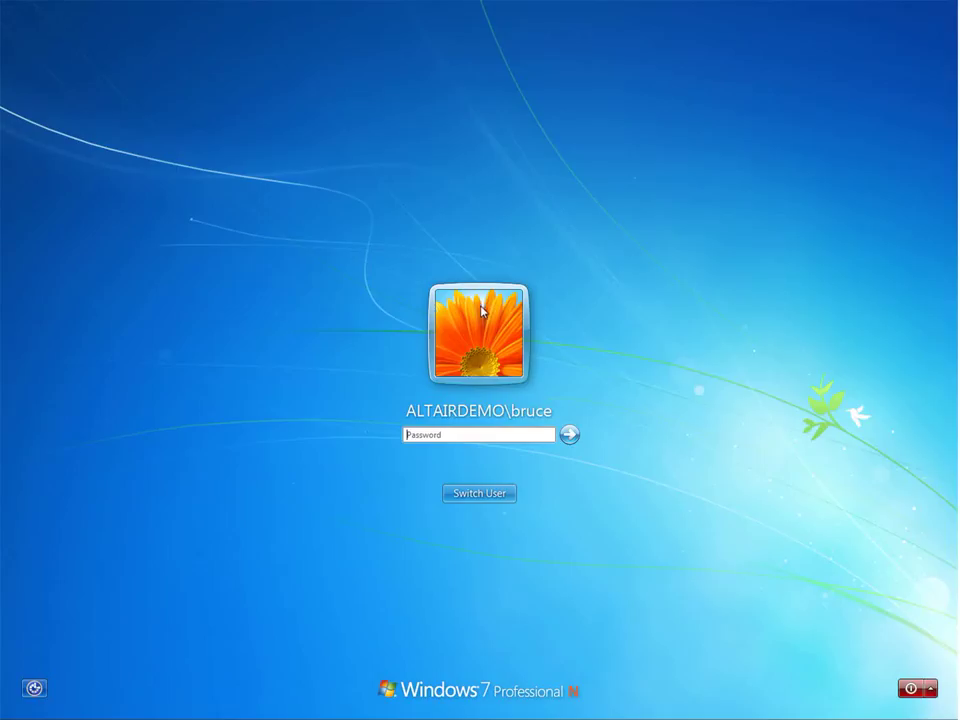
Step: Log on to Windows 7 as Other User clark with the account's password
left_click(488, 496)
left_click(545, 420)
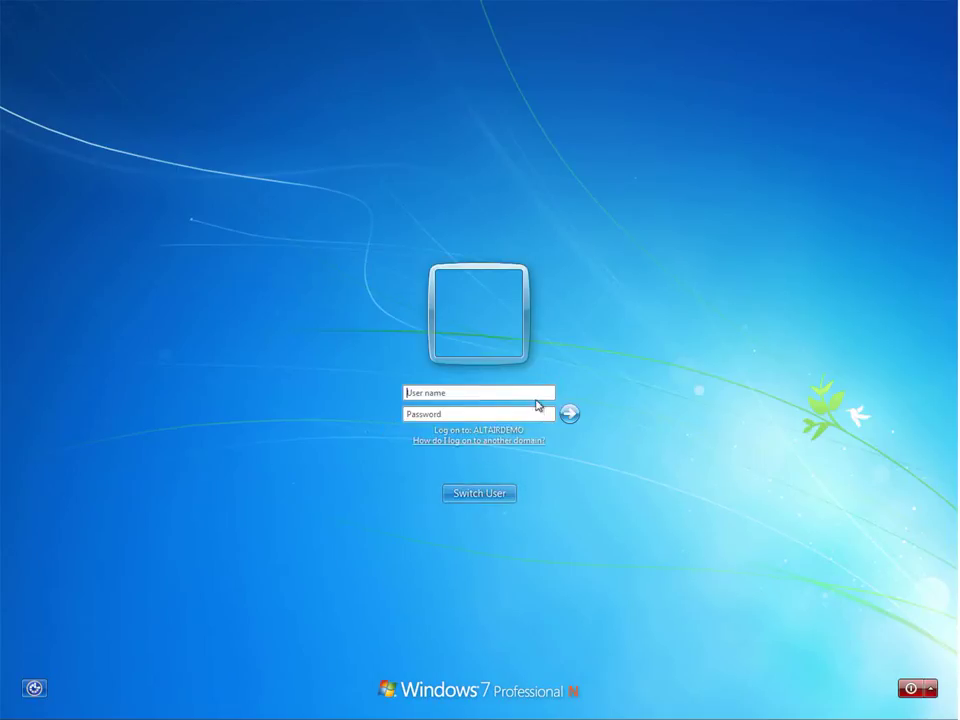
type("clark")
key("Tab")
type("password")
key("Return")
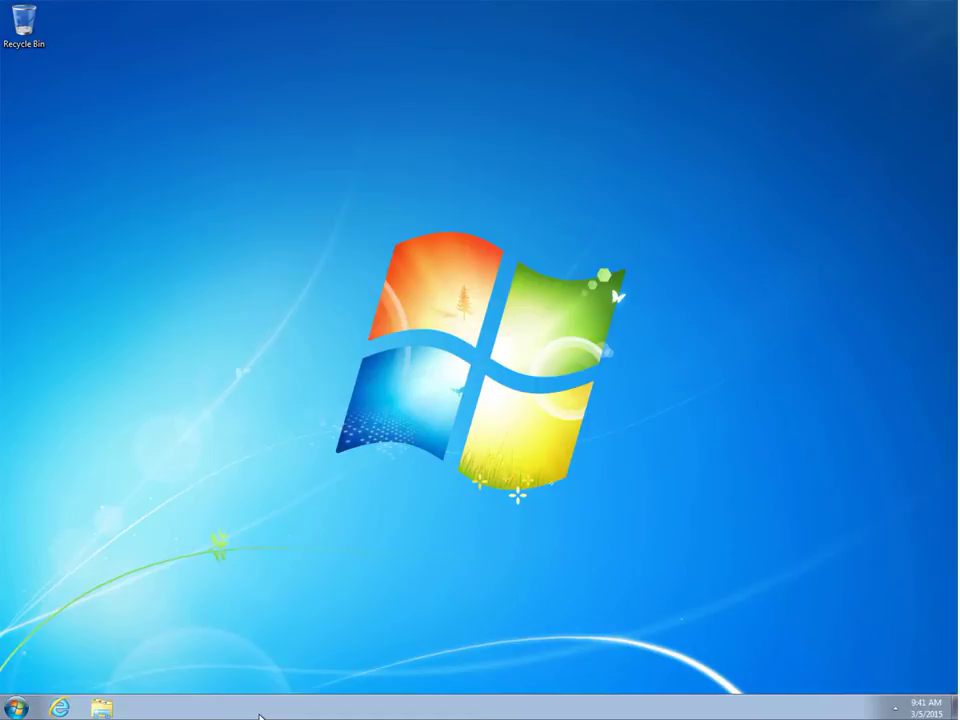
Step: Open the empty Home Directory (H:) drive under Computer in Explorer
left_click(101, 708)
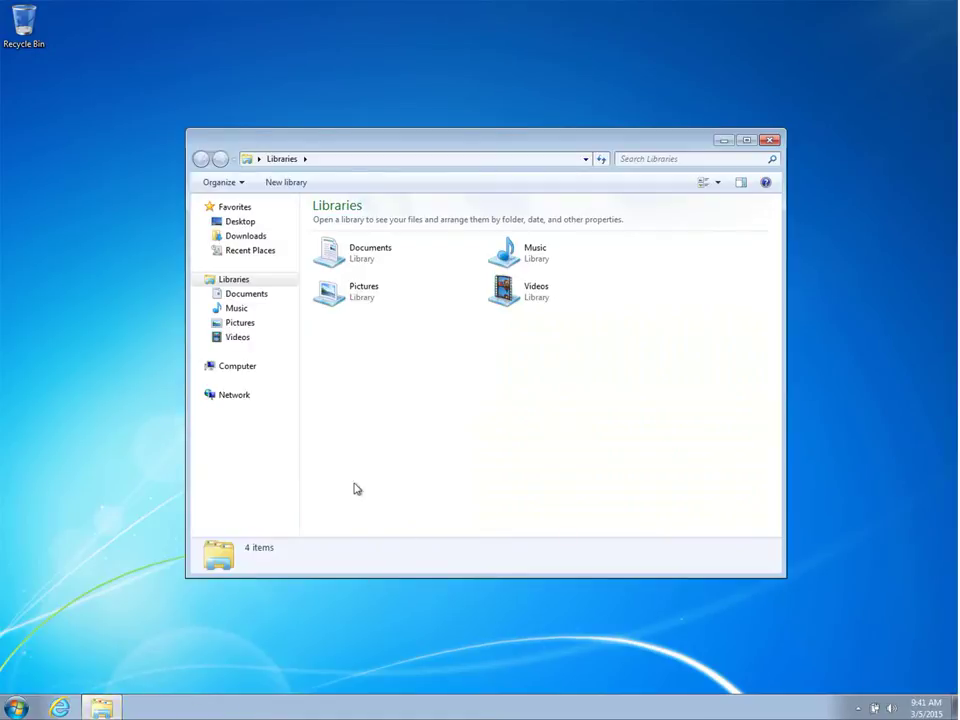
left_click(201, 368)
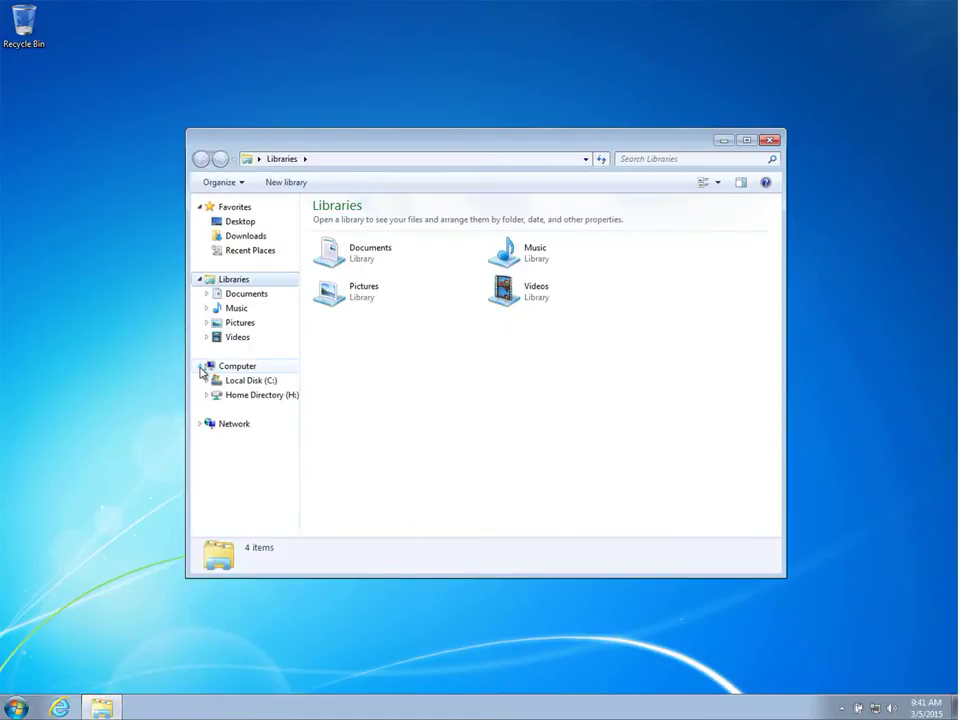
left_click(248, 395)
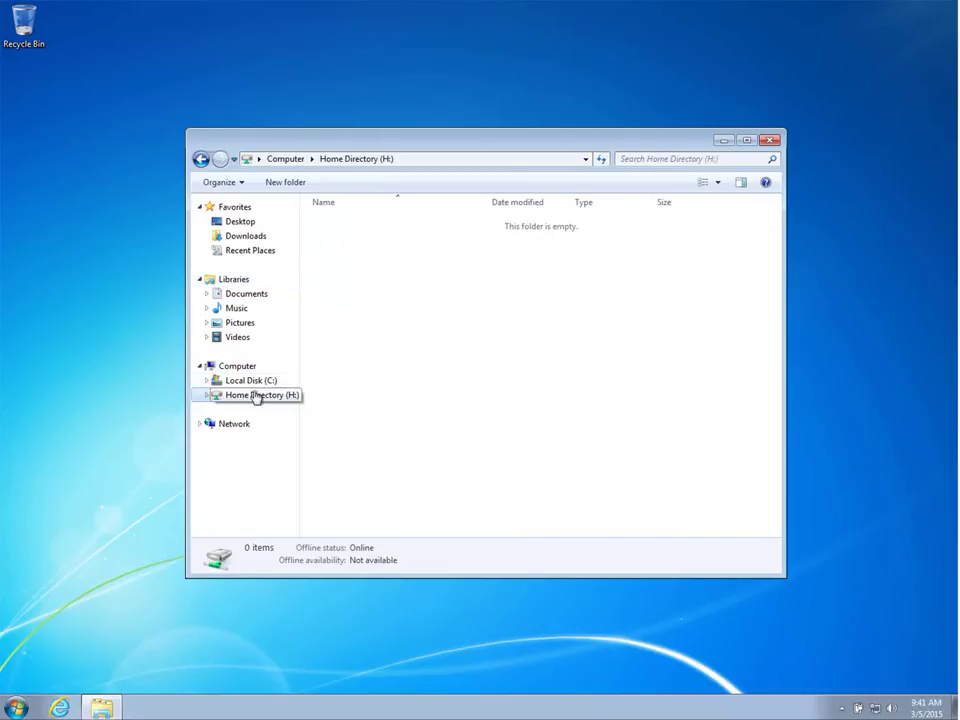
right_click(368, 303)
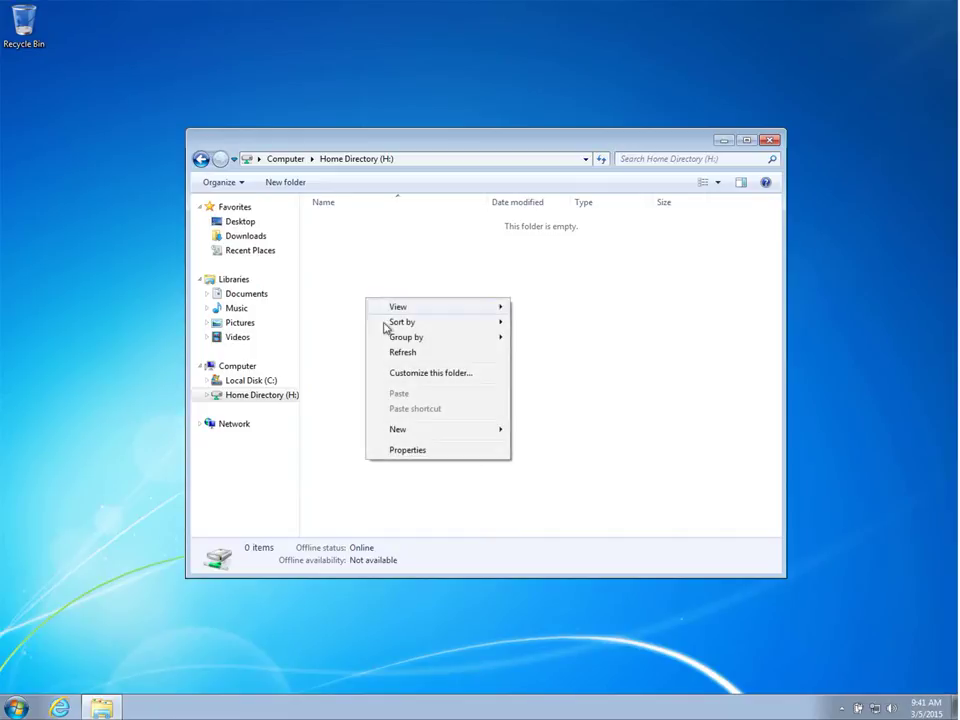
Step: Create a new text document named 'Clark's Home Directory' on the H: drive
mouse_move(508, 430)
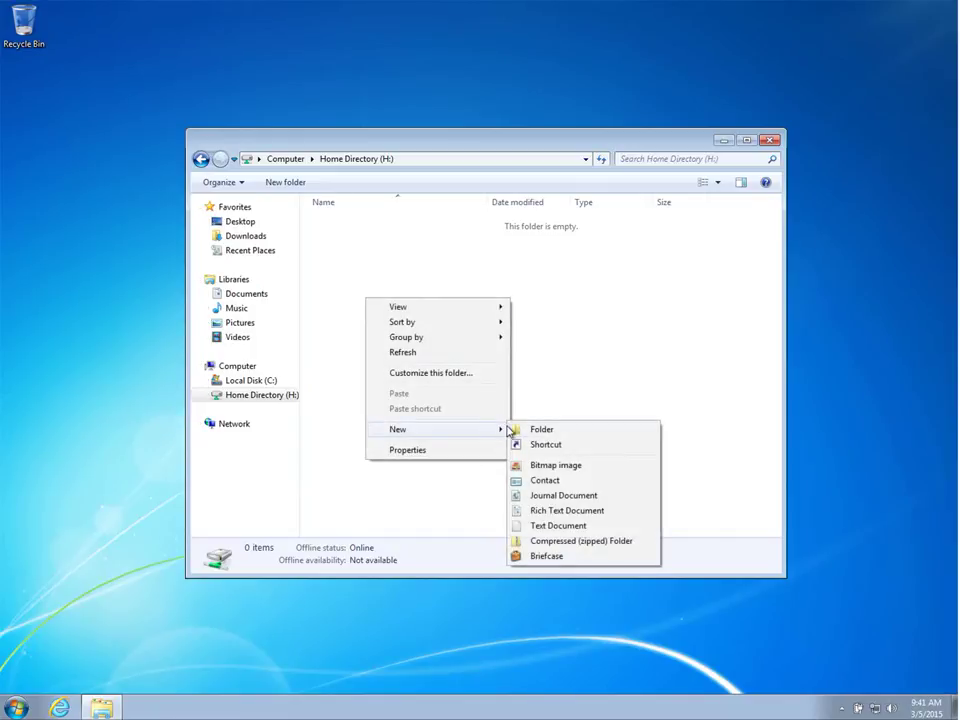
left_click(568, 525)
type("Cla")
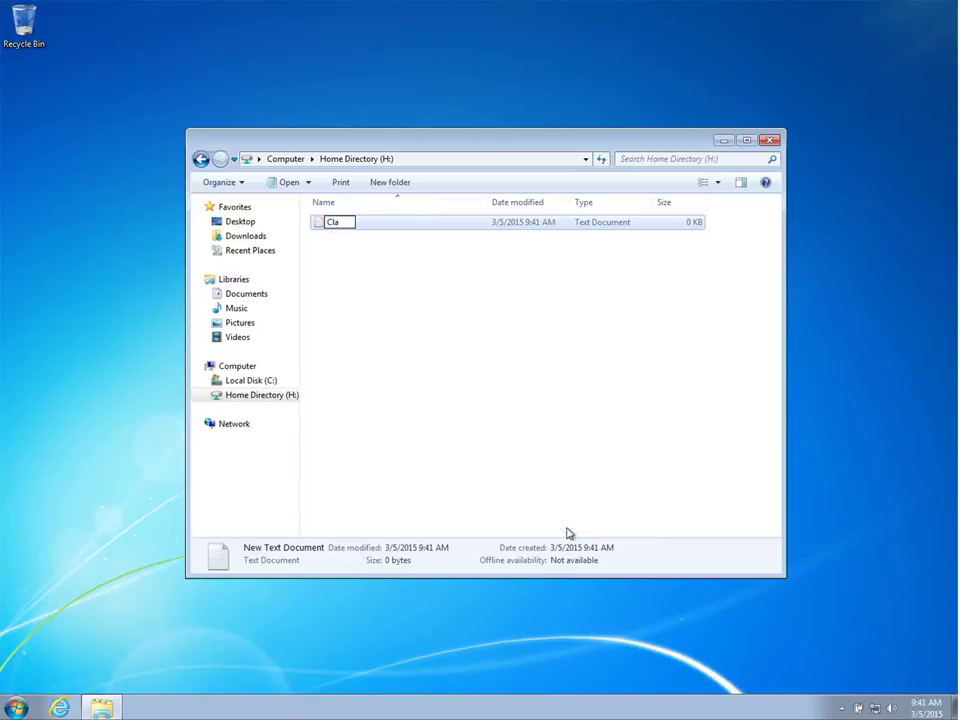
type("rk's Home Directory")
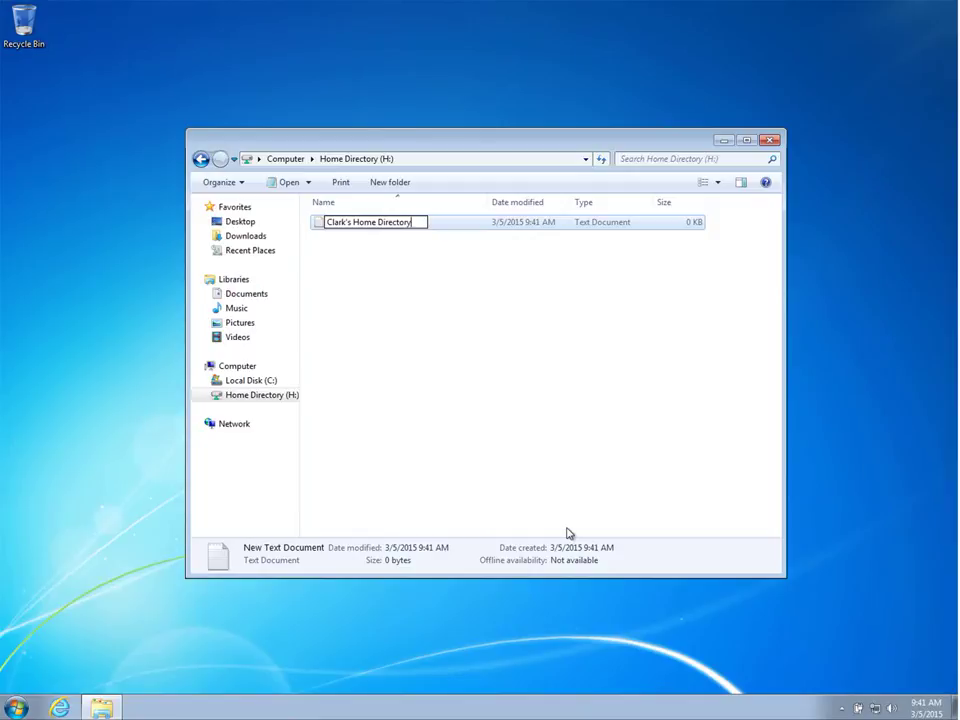
key("Return")
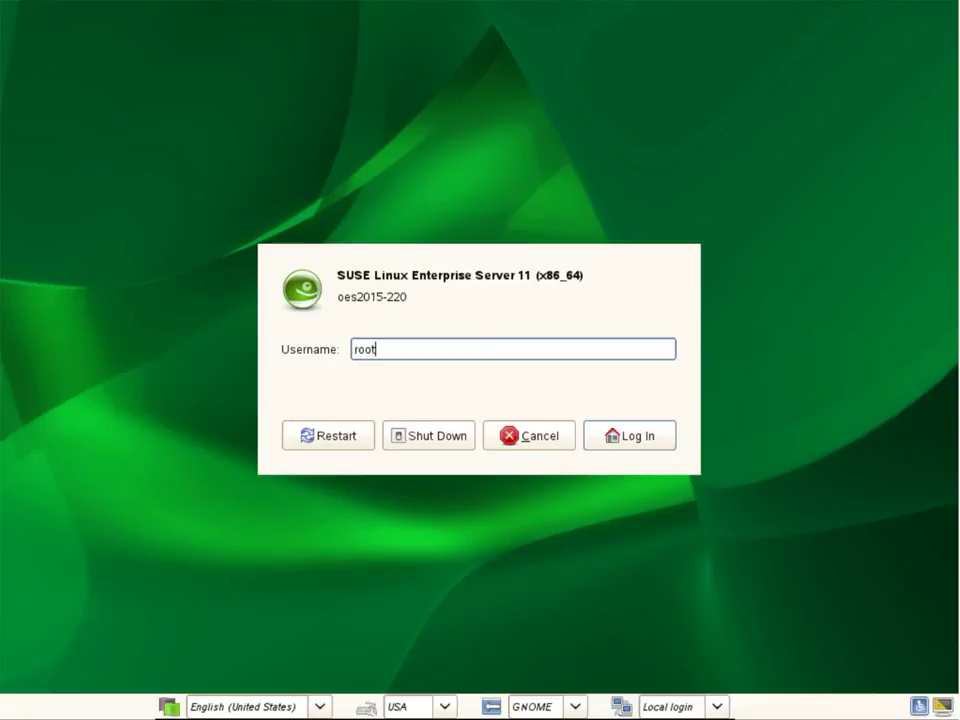
Step: Log in to the SUSE OES server as root with the administrator password
key("Return")
type("novell")
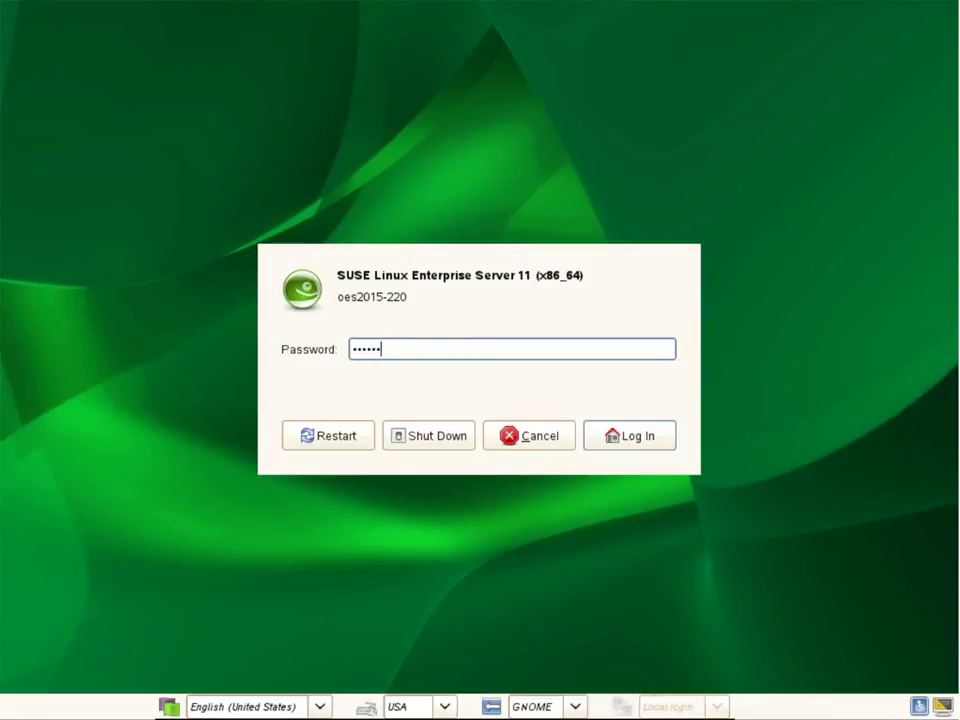
key("Return")
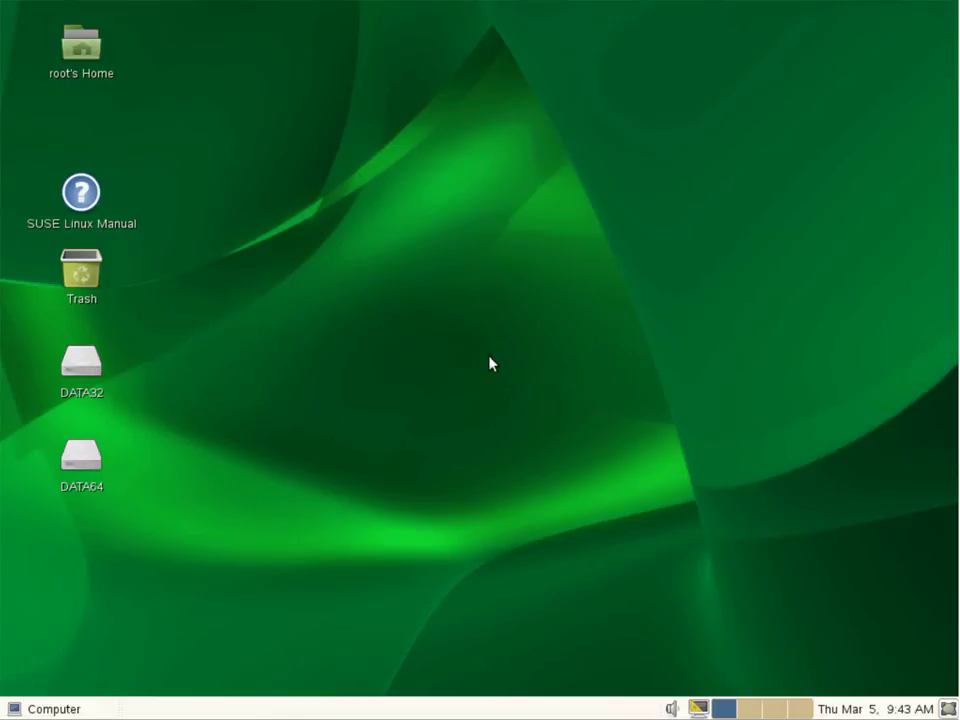
Step: Browse DATA32 > Users > Clark to reveal Clark's Home Directory.txt
double_click(101, 368)
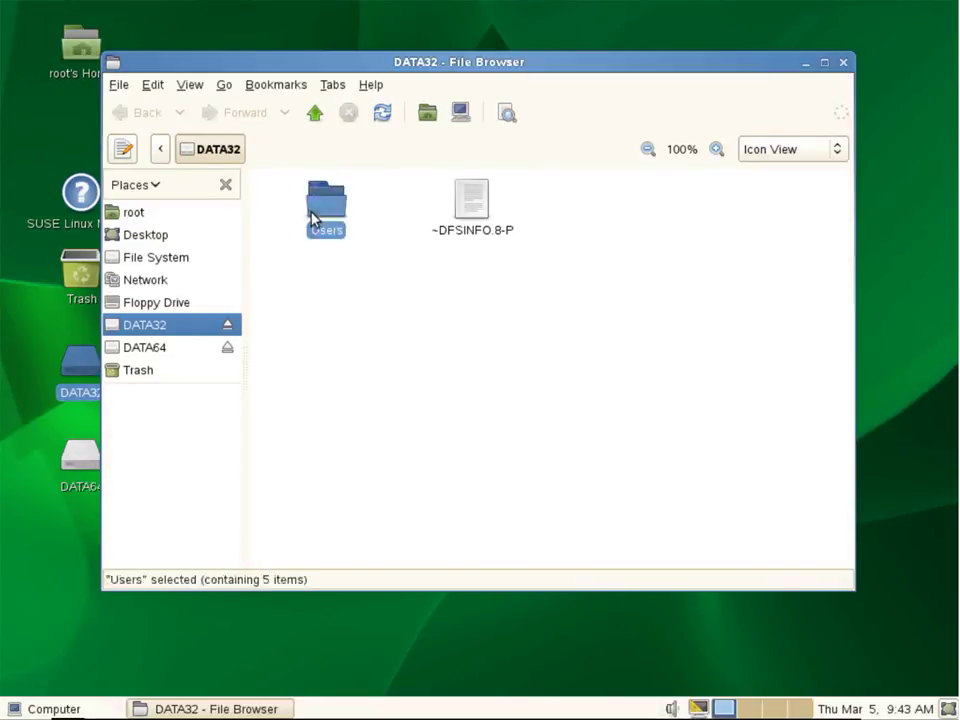
double_click(309, 218)
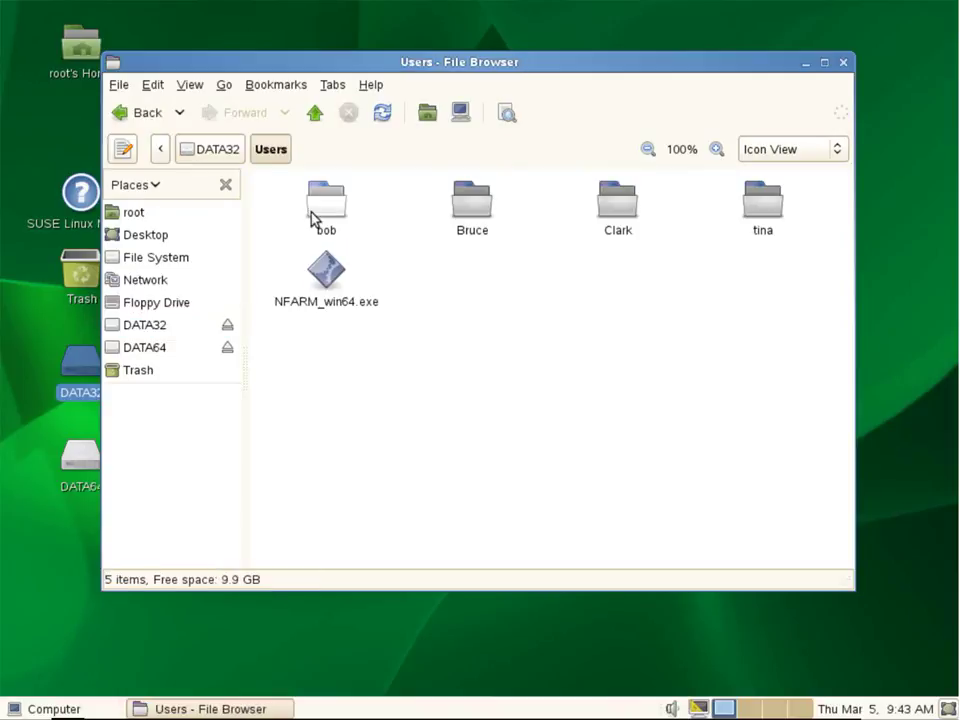
double_click(612, 220)
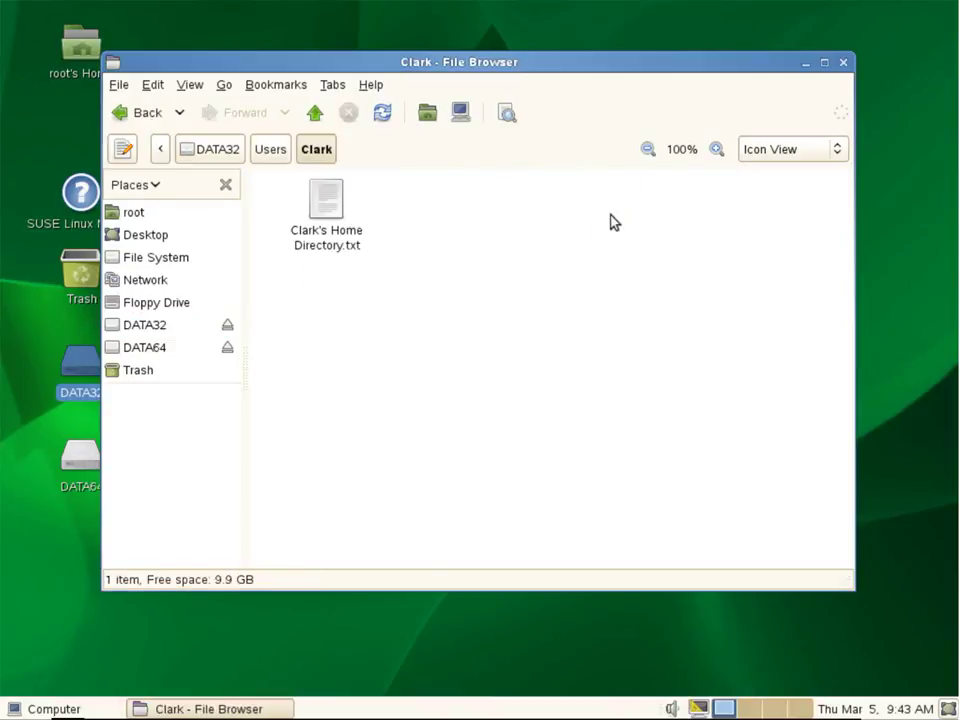